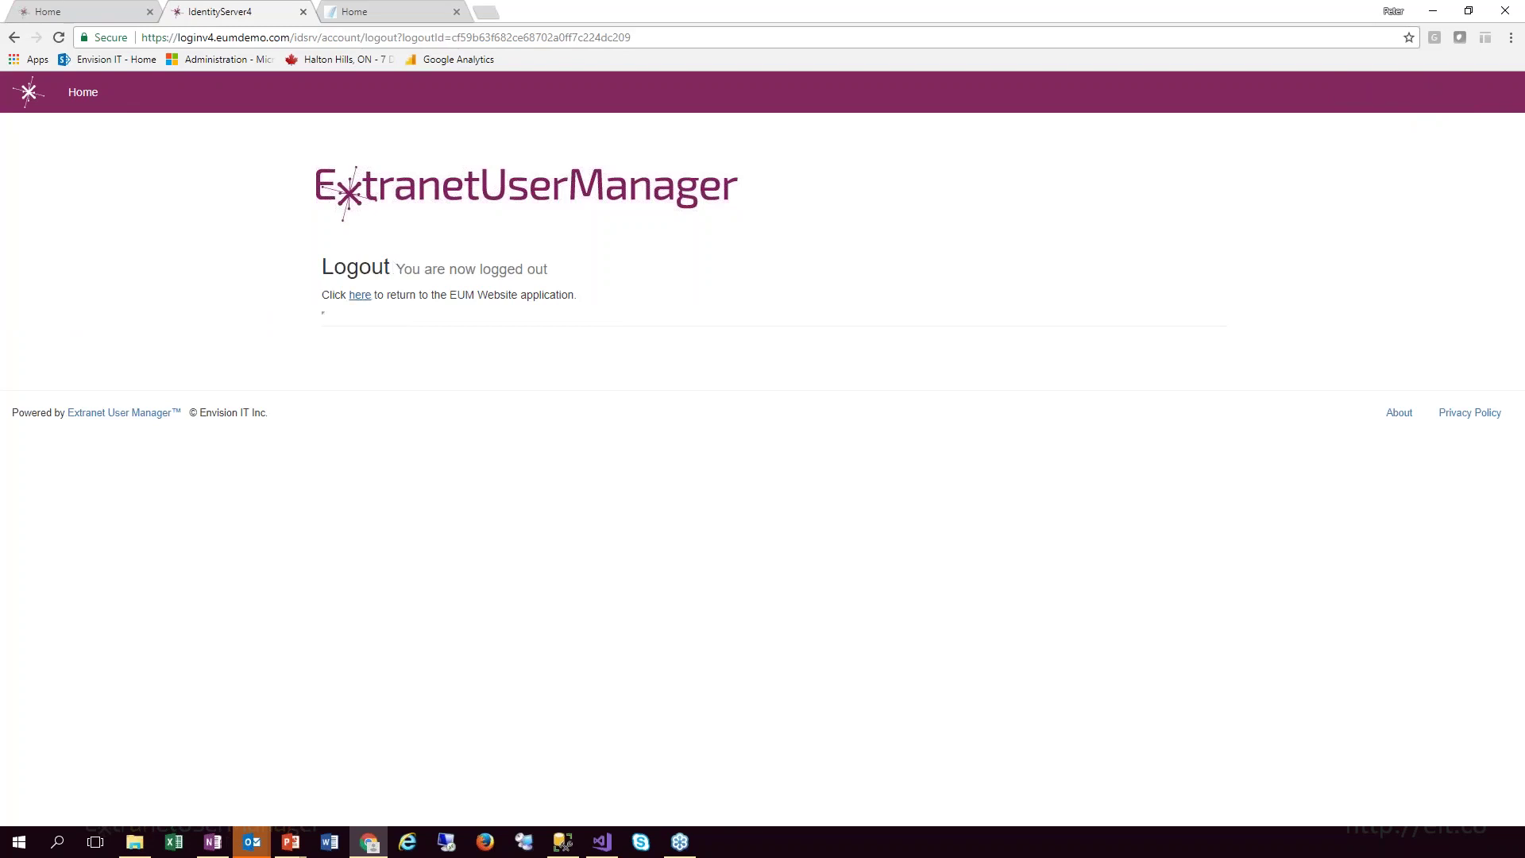
Return to the Extranet User Manager website login page
click(360, 296)
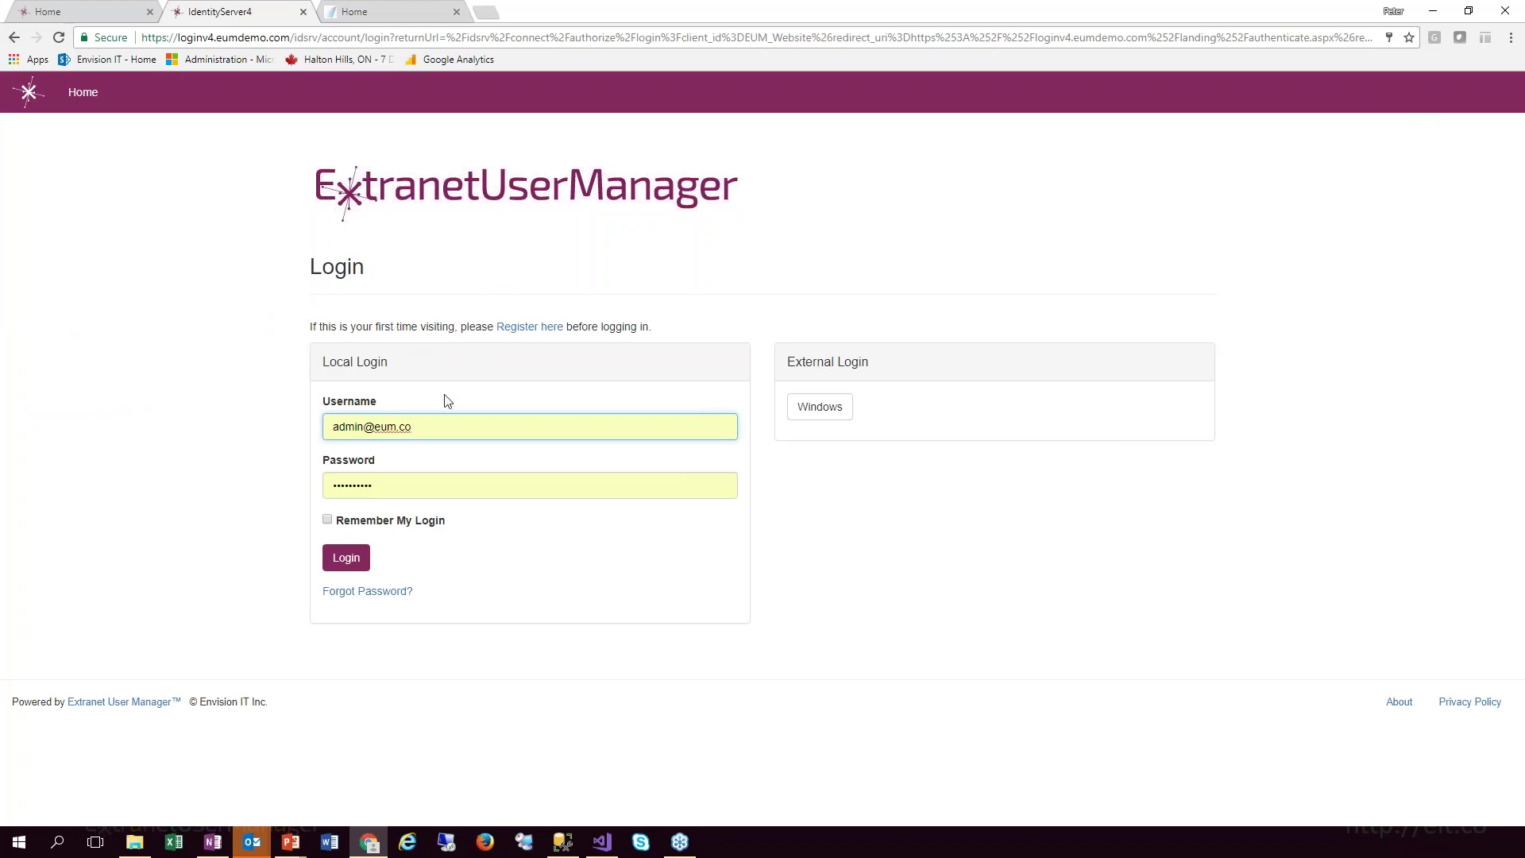
double_click(349, 401)
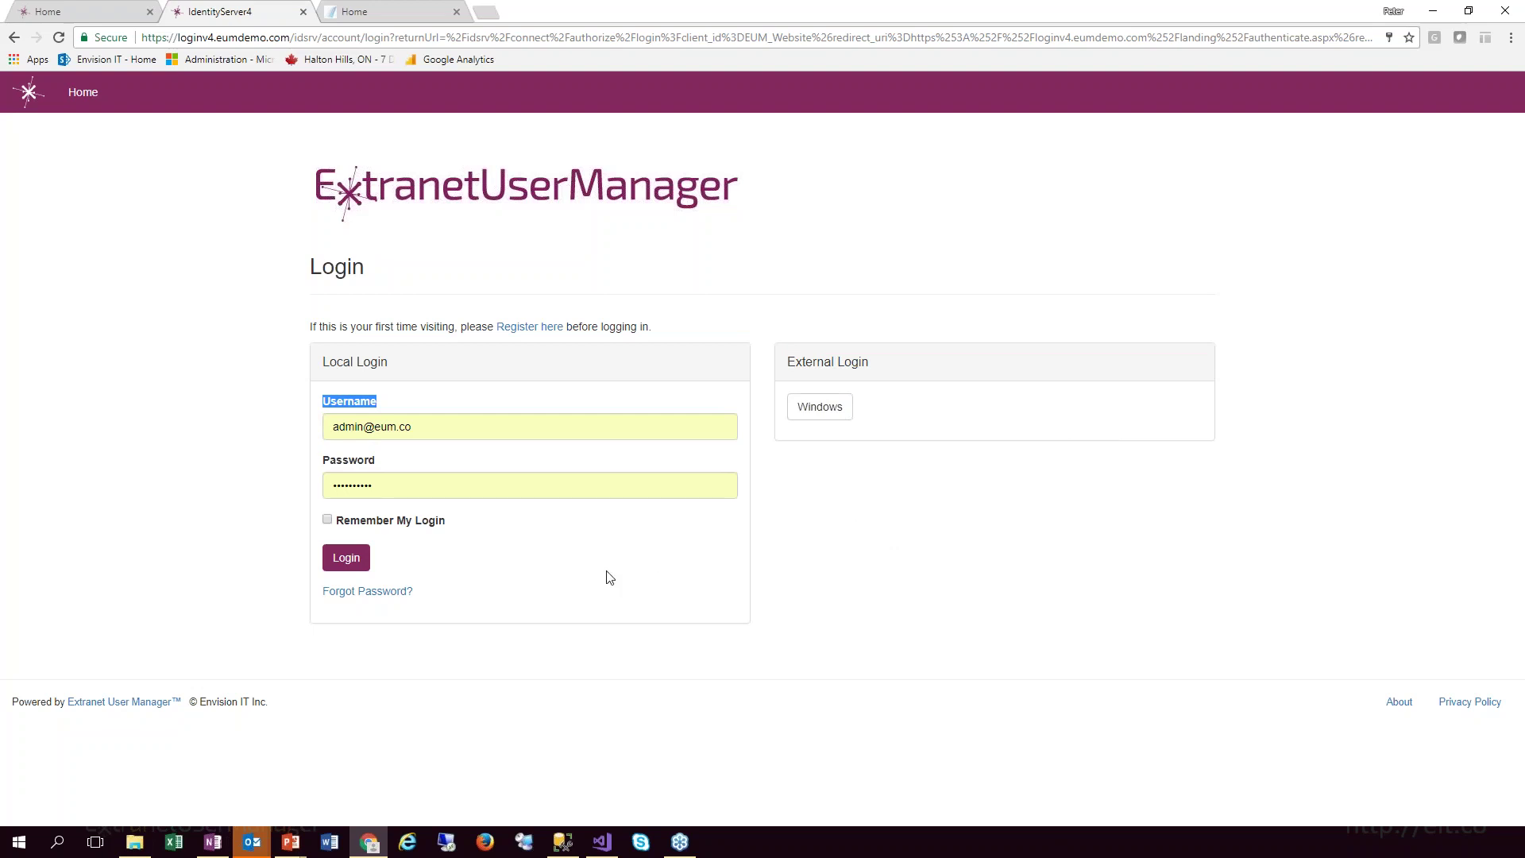
click(353, 560)
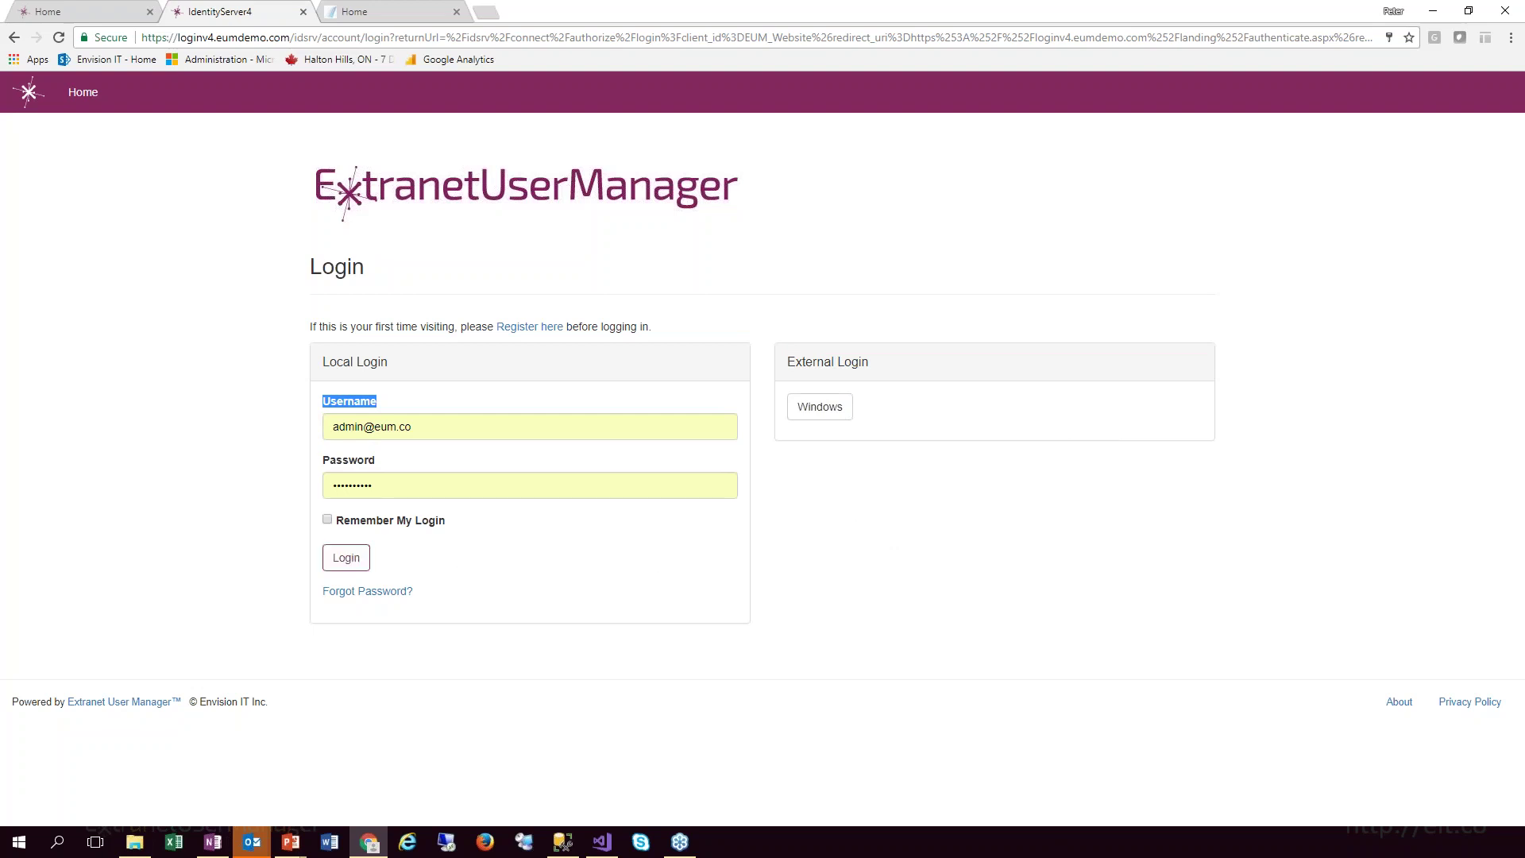
Open the Forgot Password link in a new browser tab and switch to it
right_click(376, 596)
click(421, 600)
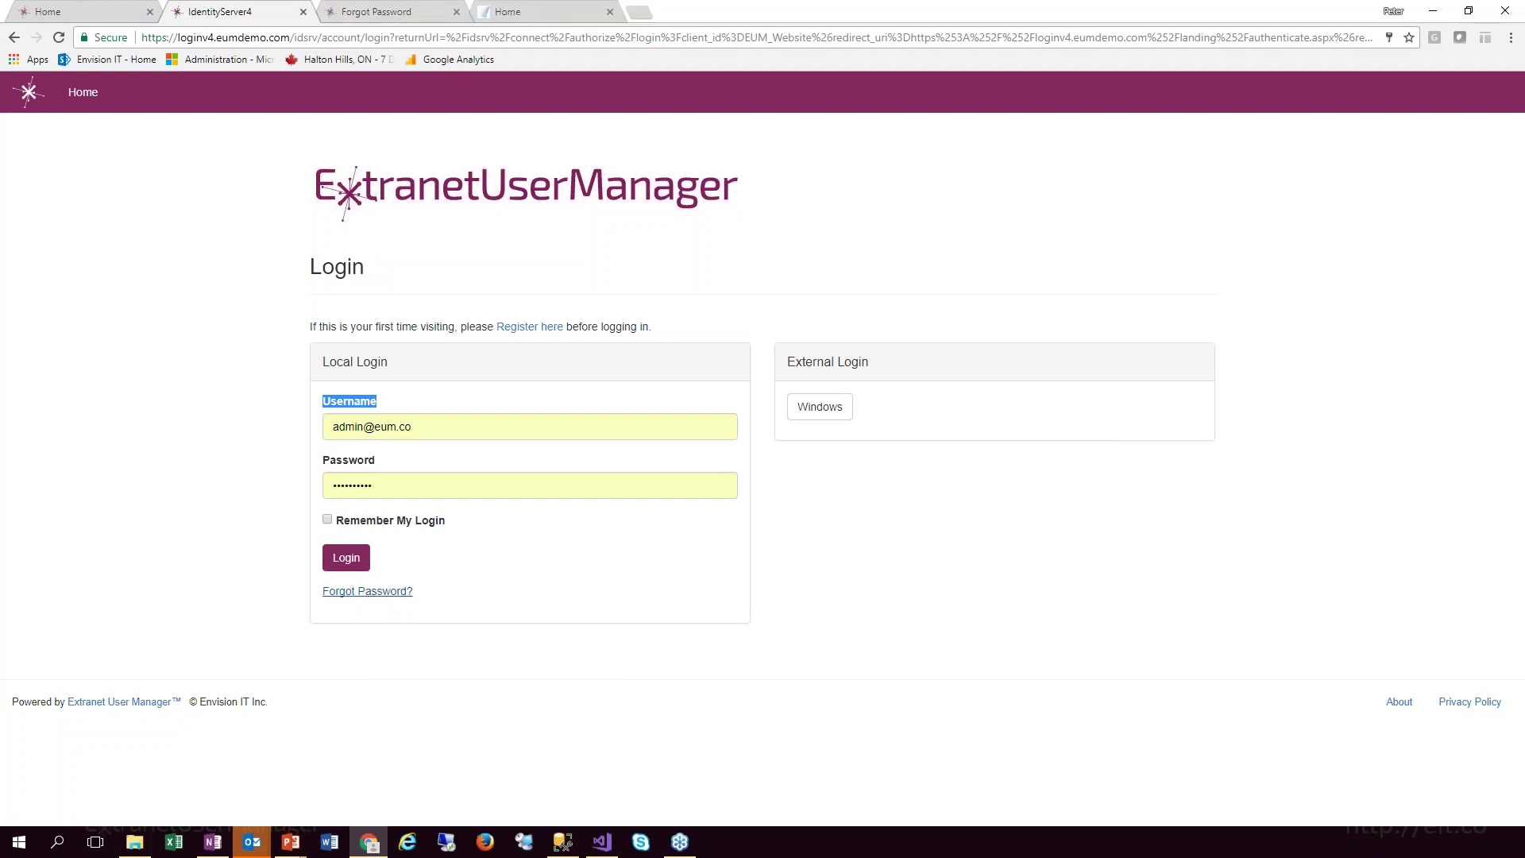
click(377, 11)
Look over the Forgot Password page, then sign in on the login tab with the saved credentials
click(513, 340)
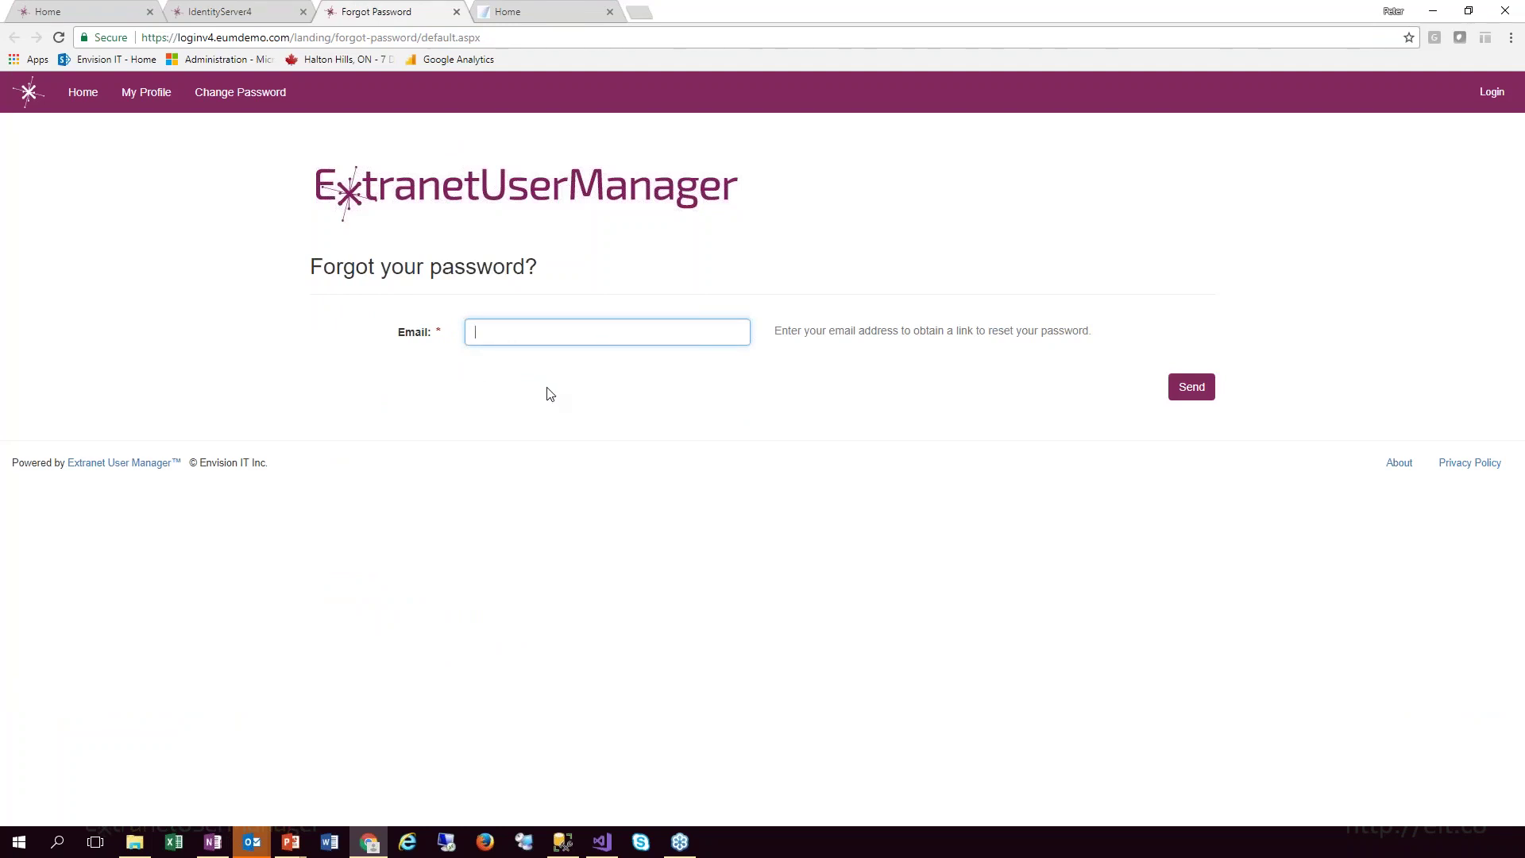
click(211, 12)
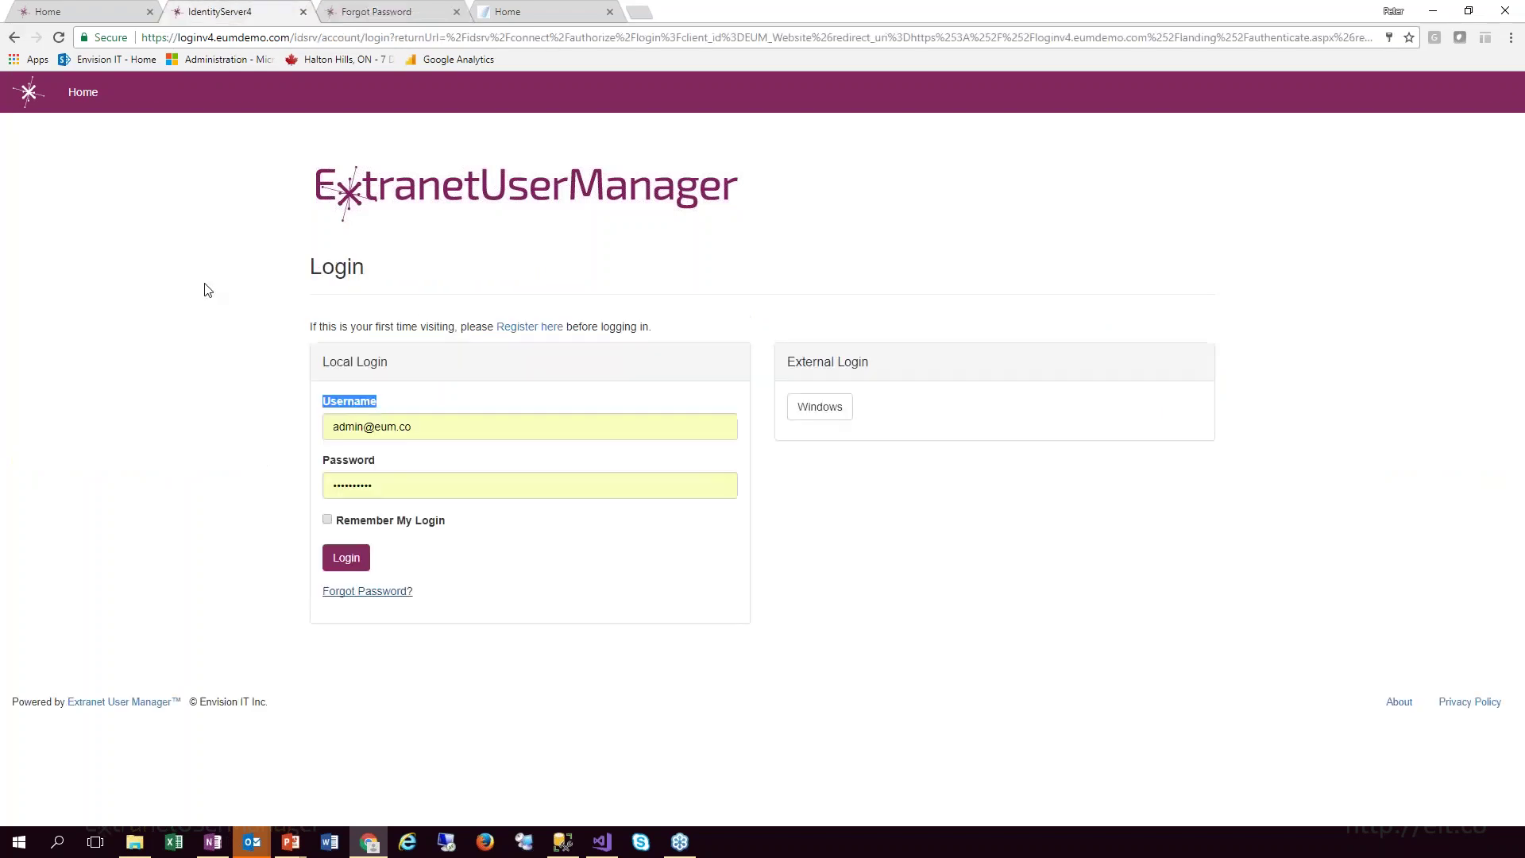
click(325, 558)
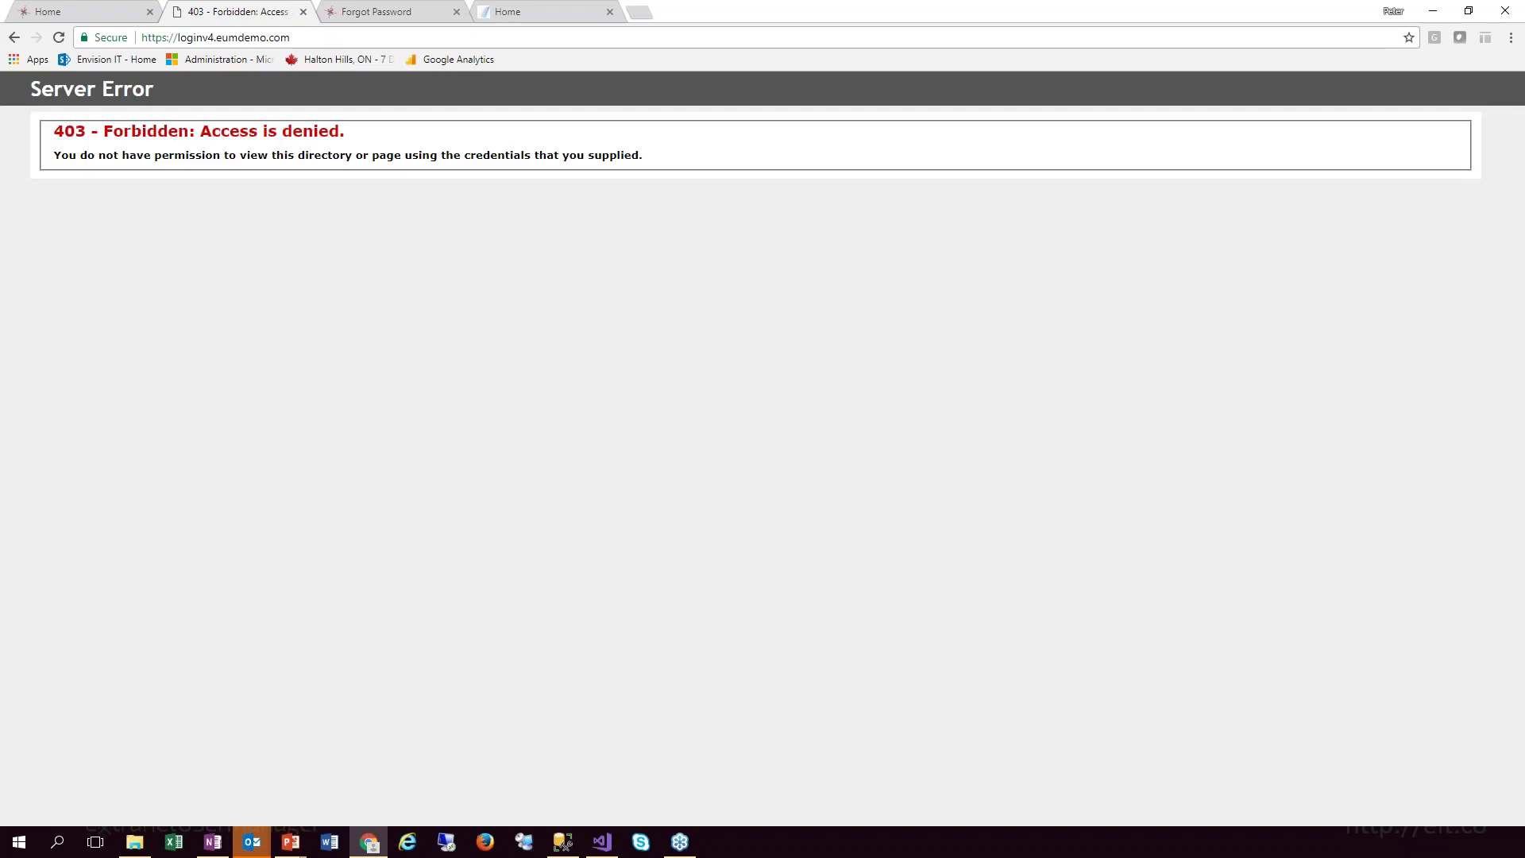
Load the /landingadmin page from the address bar
click(313, 33)
click(312, 32)
text(/landi)
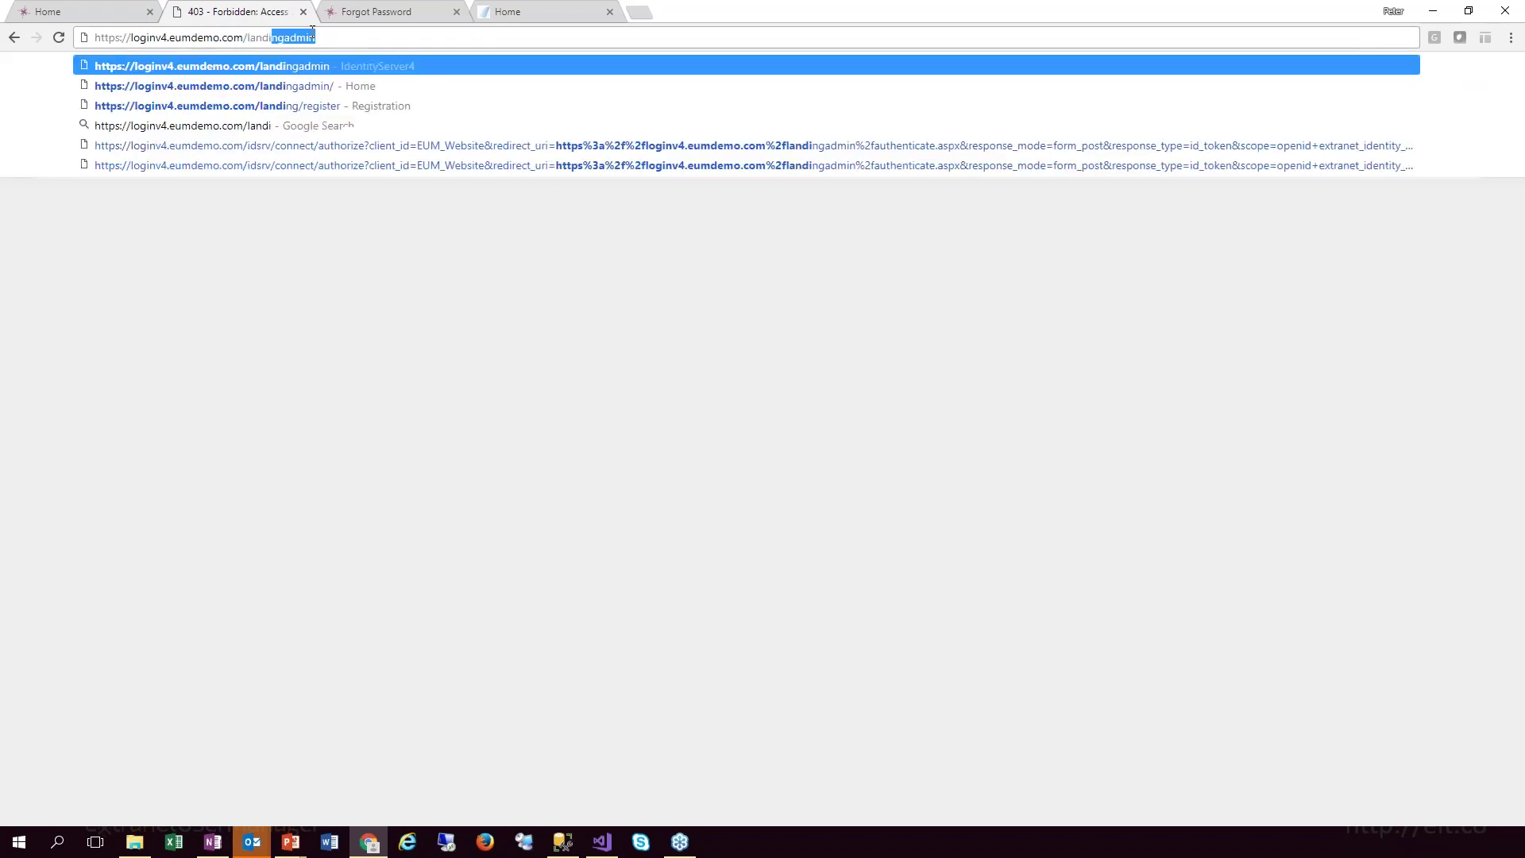
key(Return)
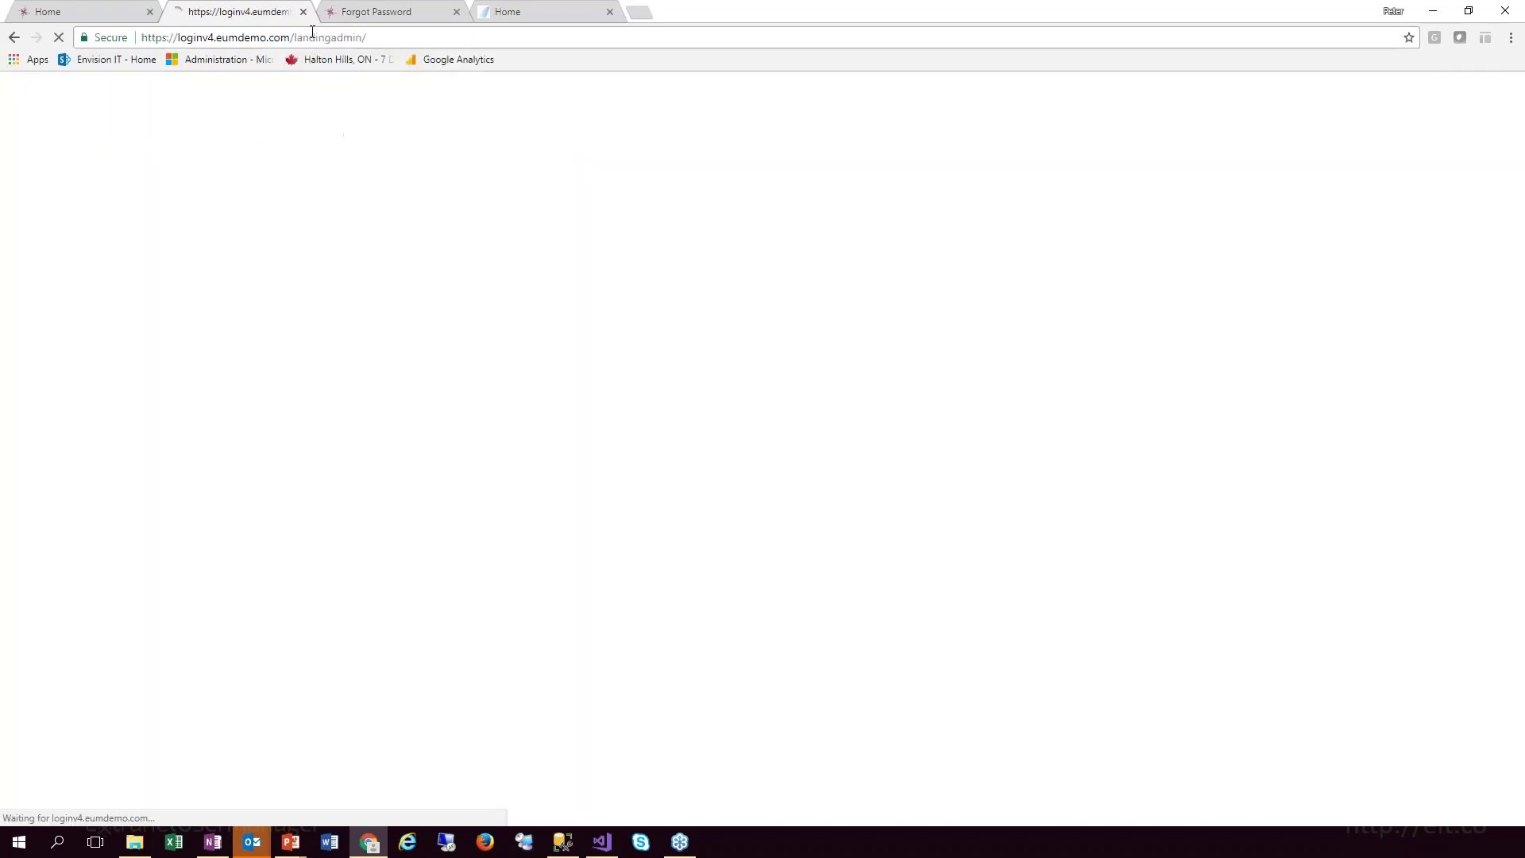
Edit the address to /landing/ to load the regular user landing page
click(312, 37)
click(331, 36)
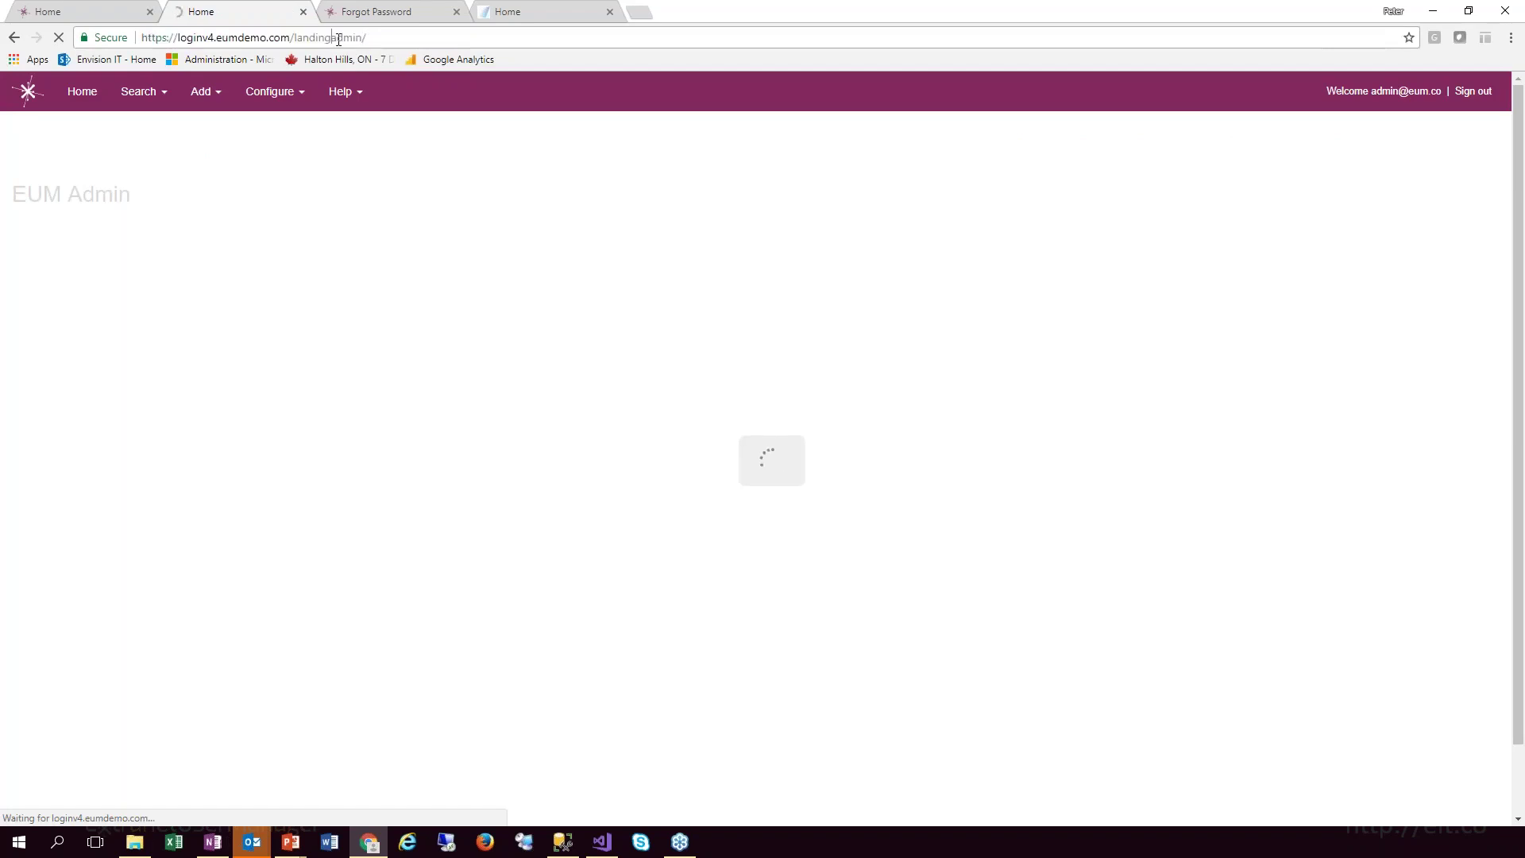
drag(331, 36, 399, 29)
key(BackSpace)
key(Return)
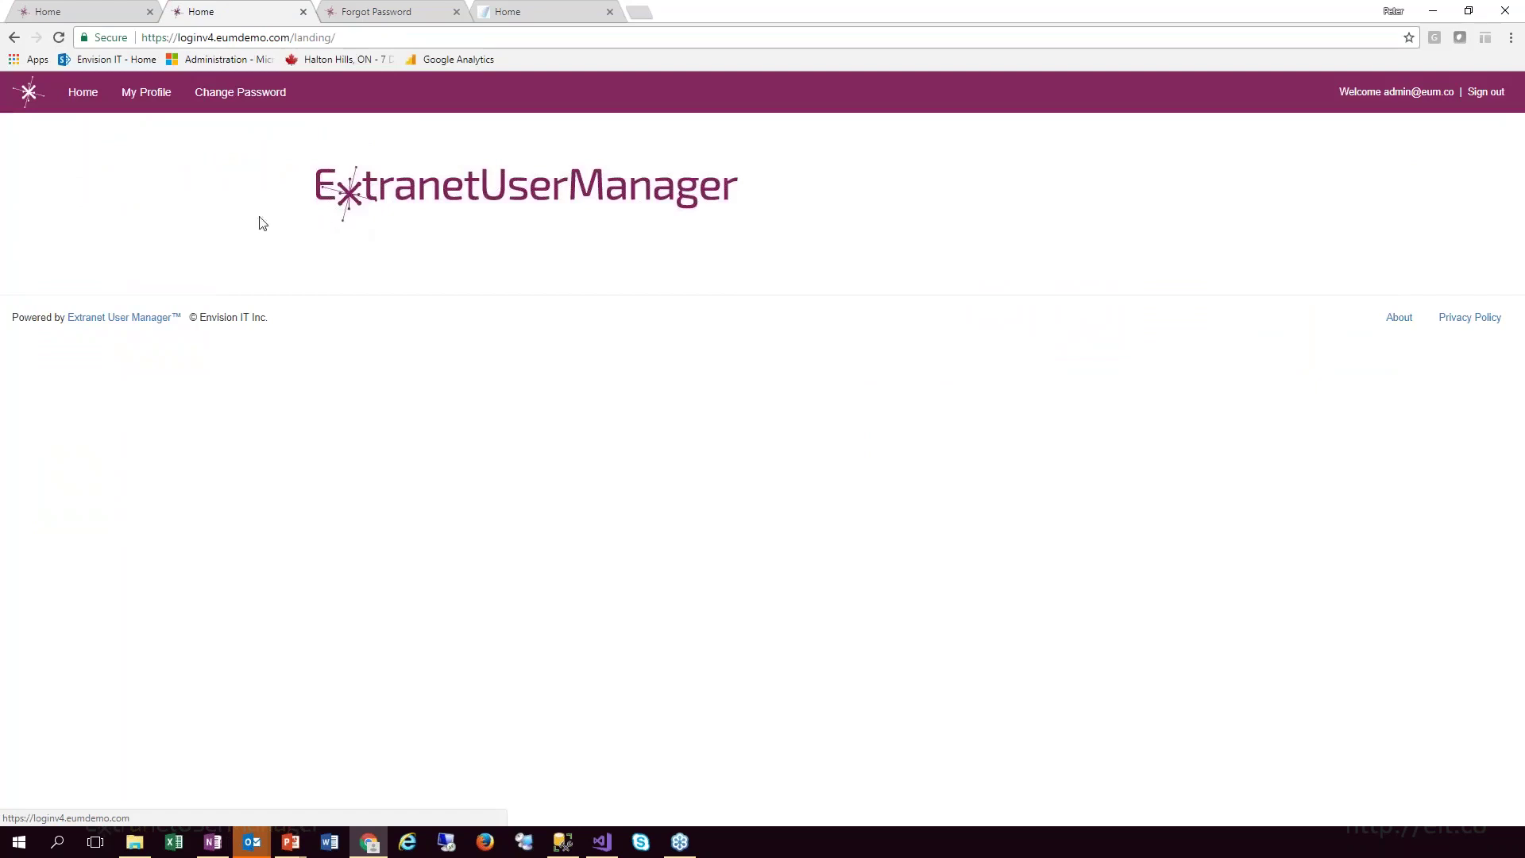
View the administrator's My Profile details, then go to Change Password
click(146, 92)
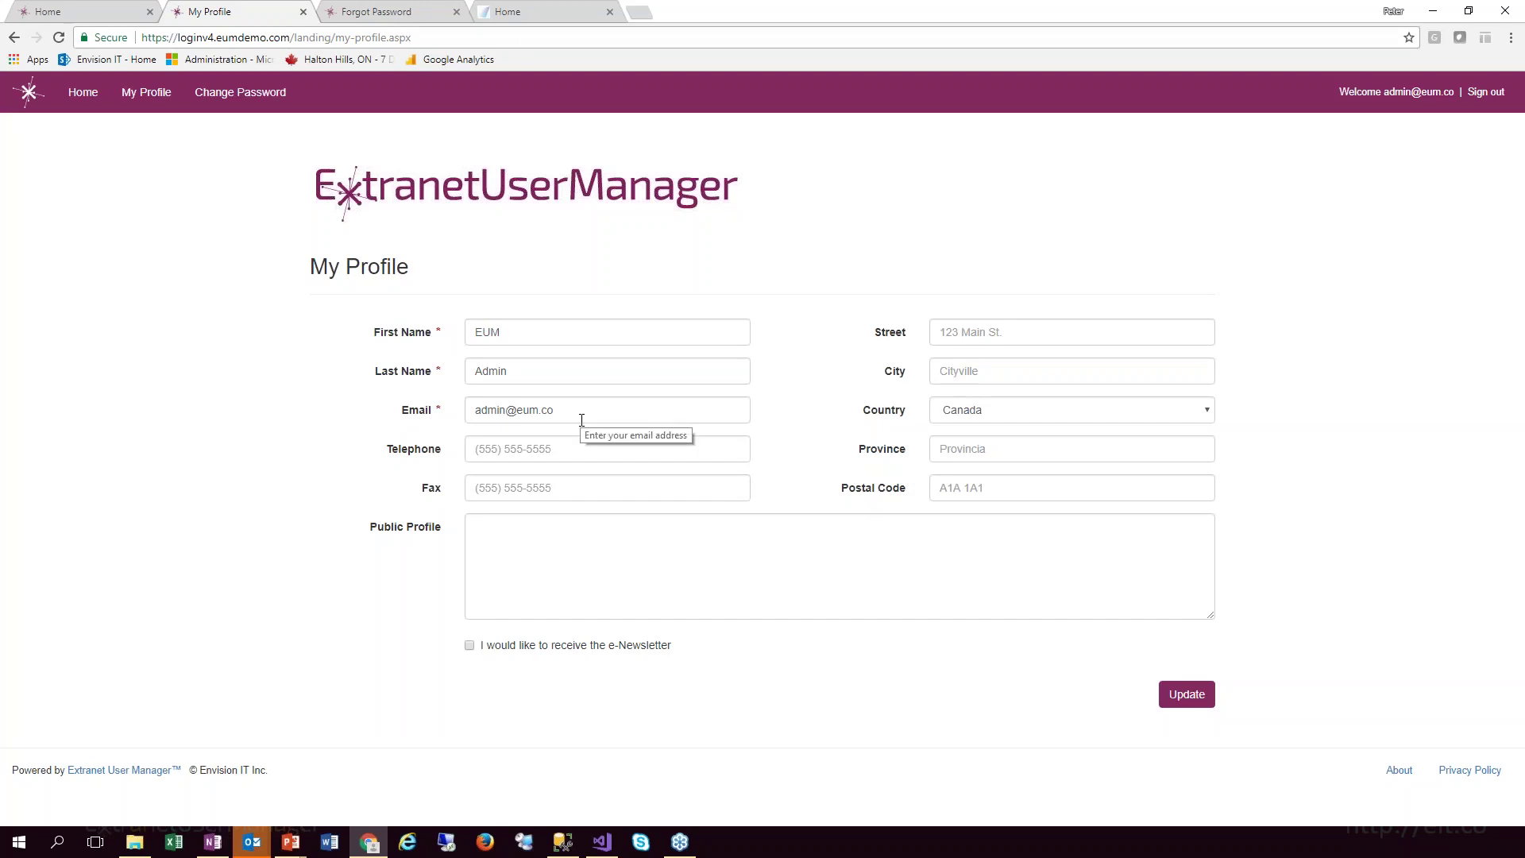
click(222, 97)
Type a new password in the New Password field so the checklist passes all but matching
click(497, 329)
click(694, 383)
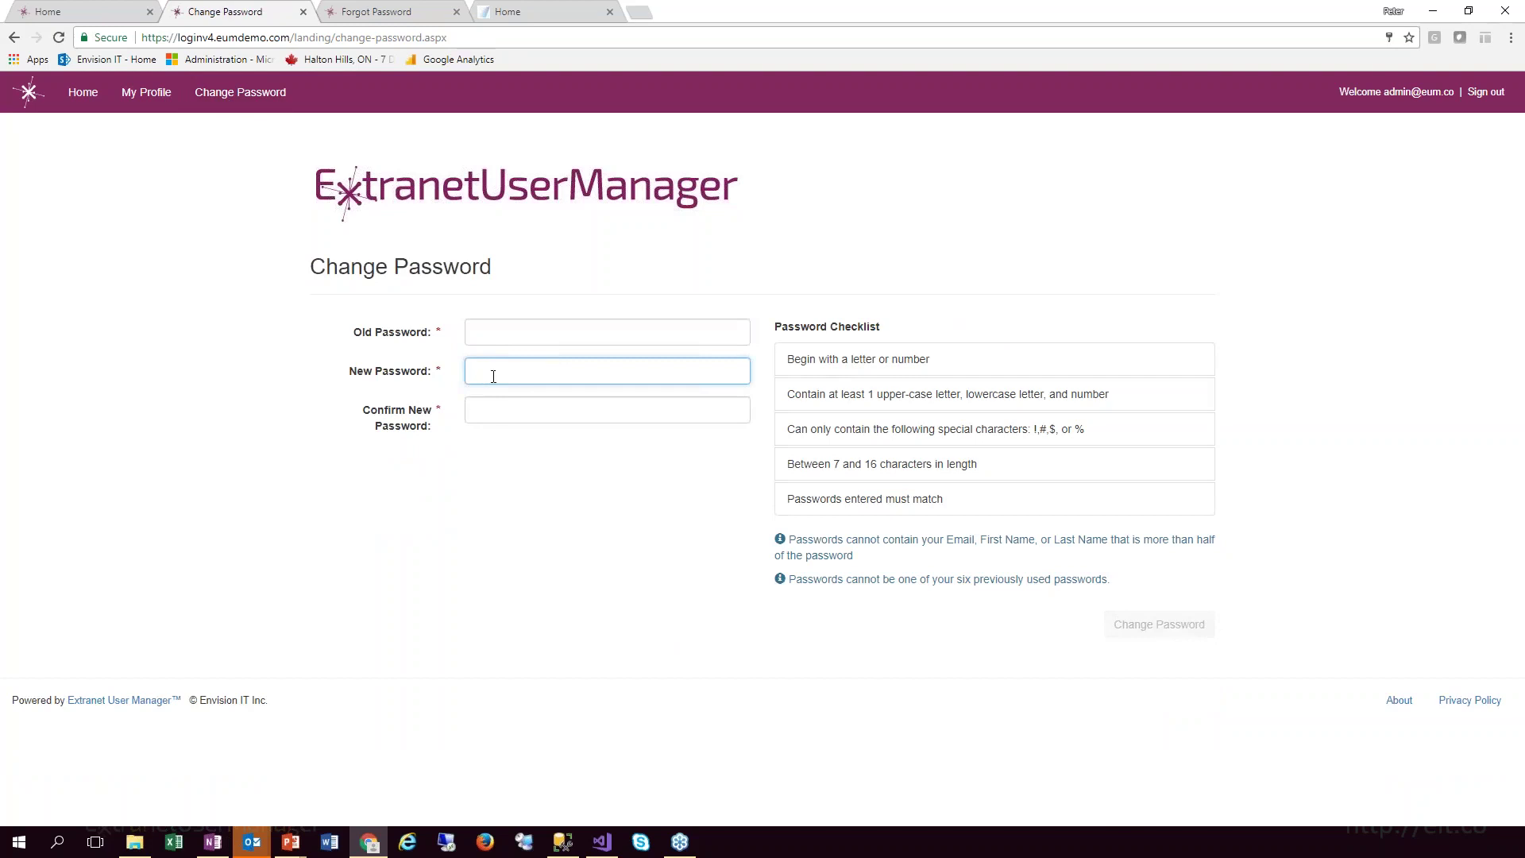
text(P)
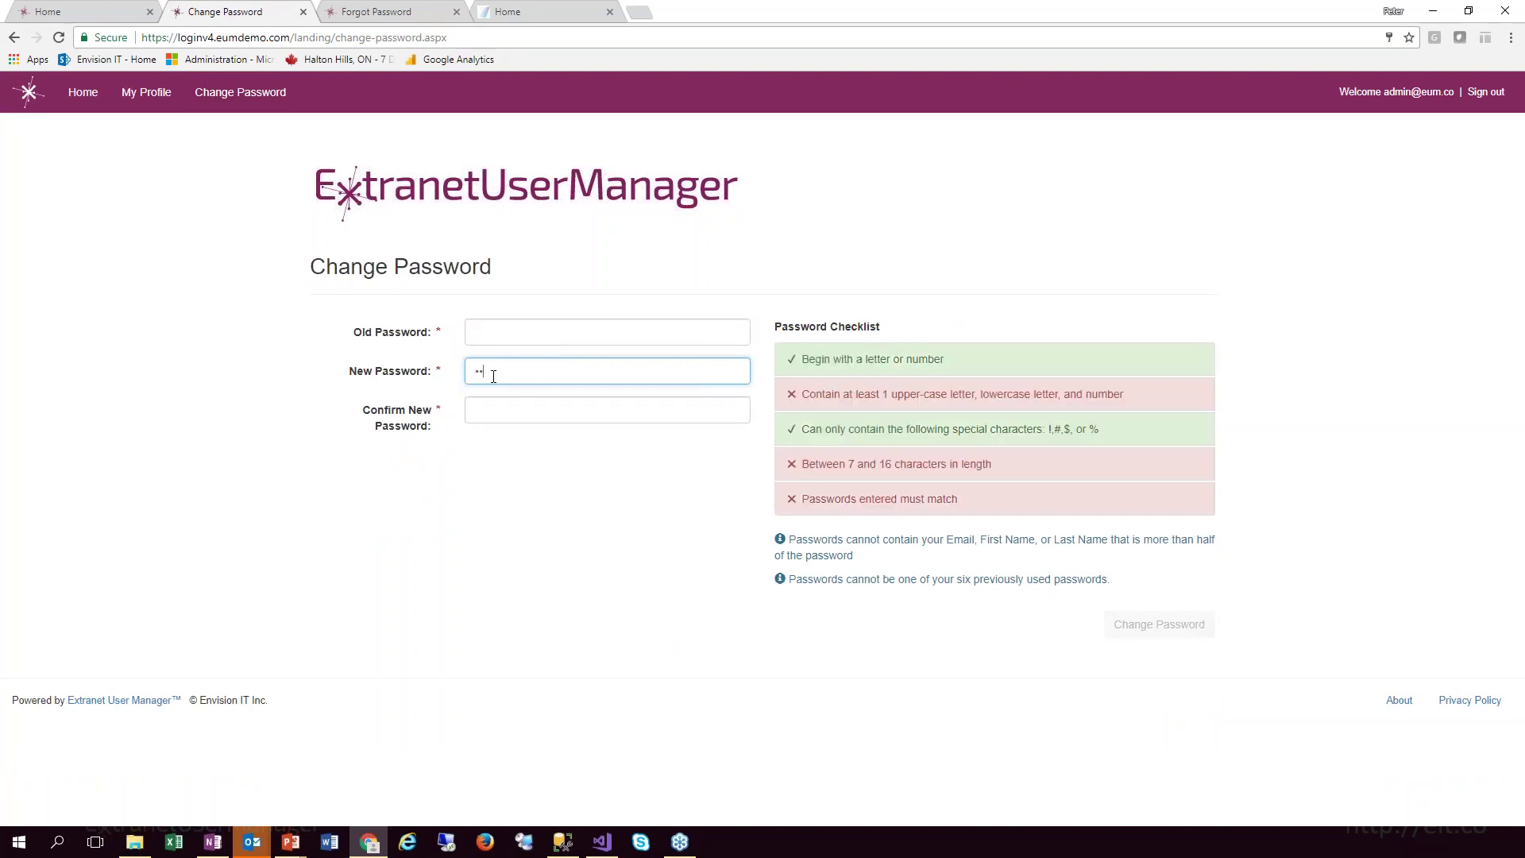
text(assword1)
key(ctrl+4)
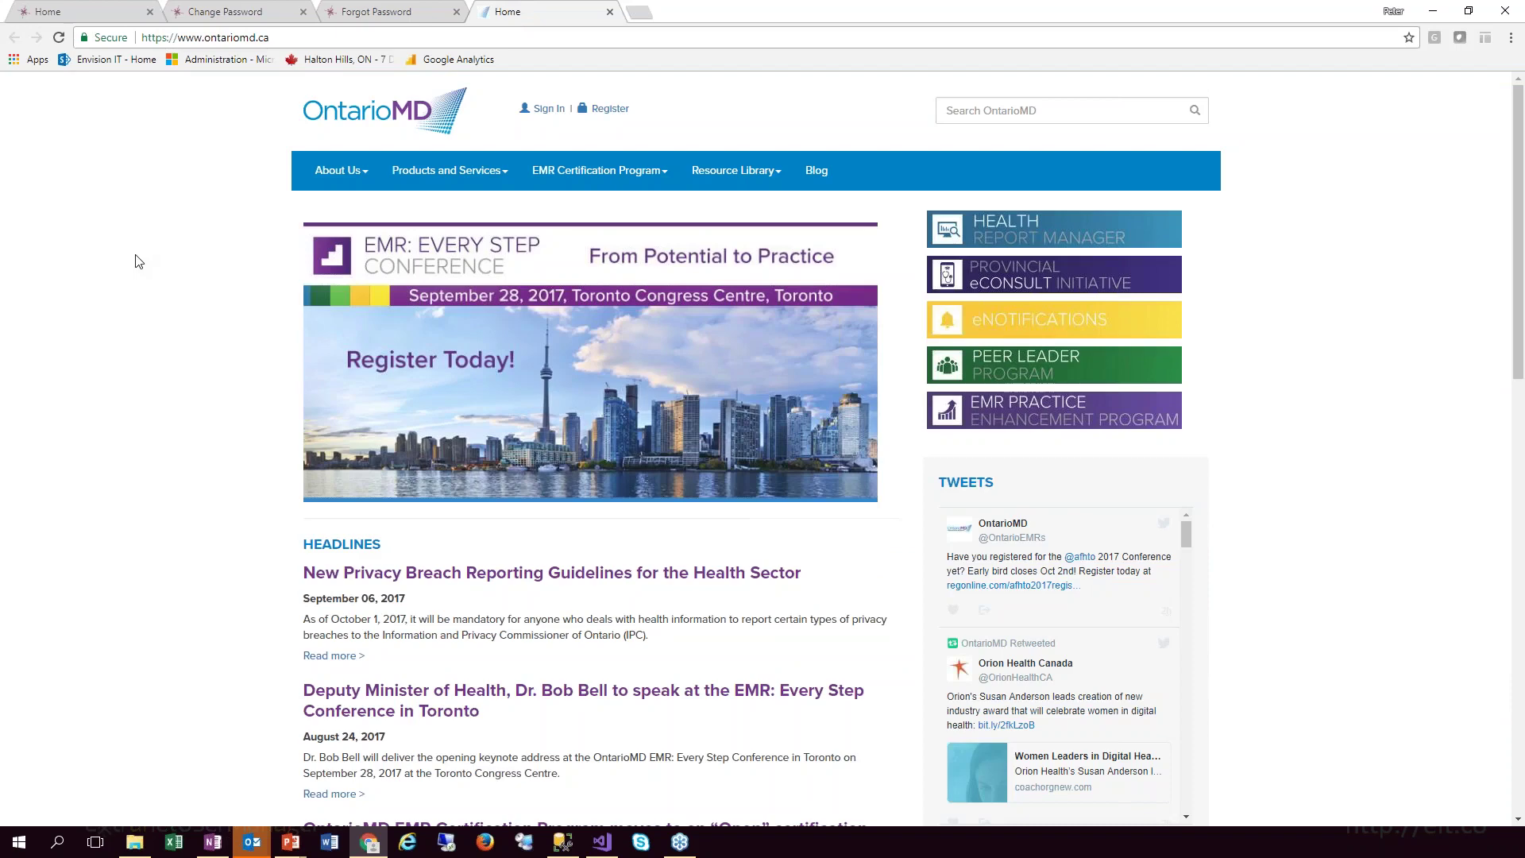
Open OntarioMD's Register page, then change 'registration' in the URL to 'forgot-password'
click(607, 111)
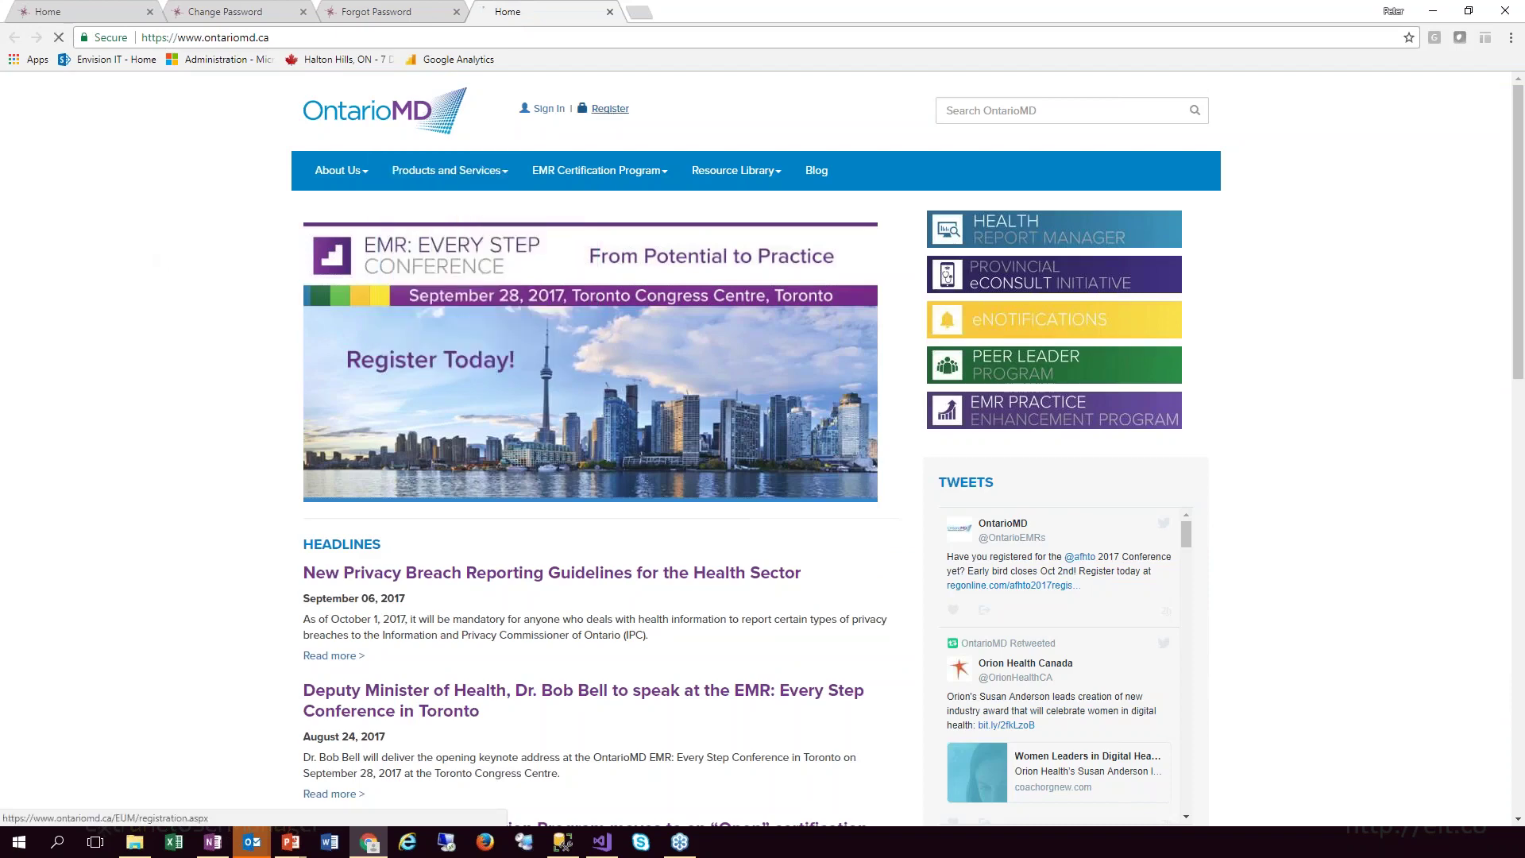
mouse_move(607, 156)
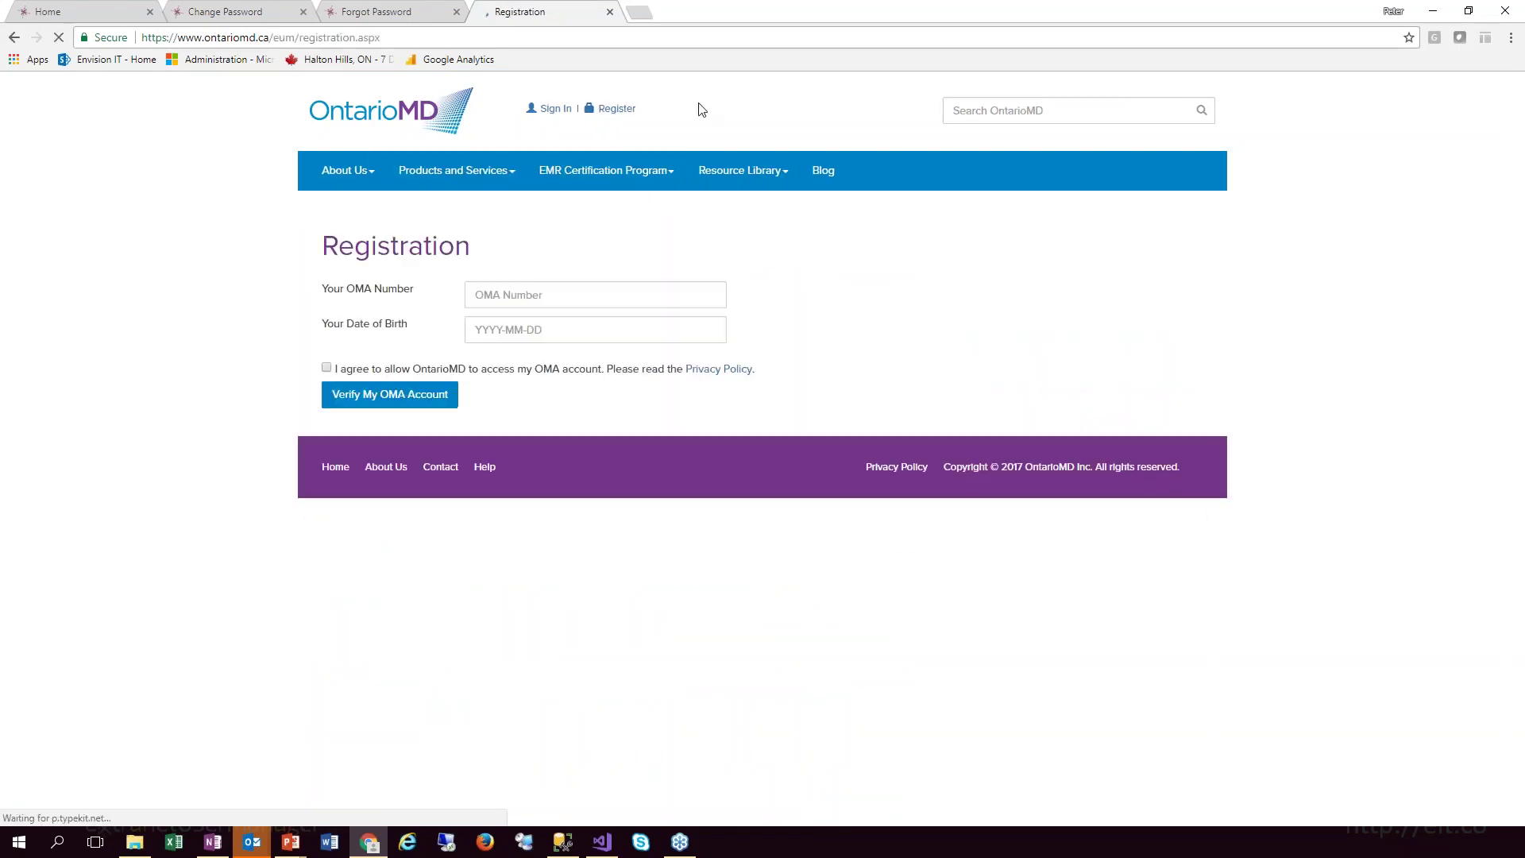
click(193, 40)
click(193, 39)
drag(193, 39, 270, 40)
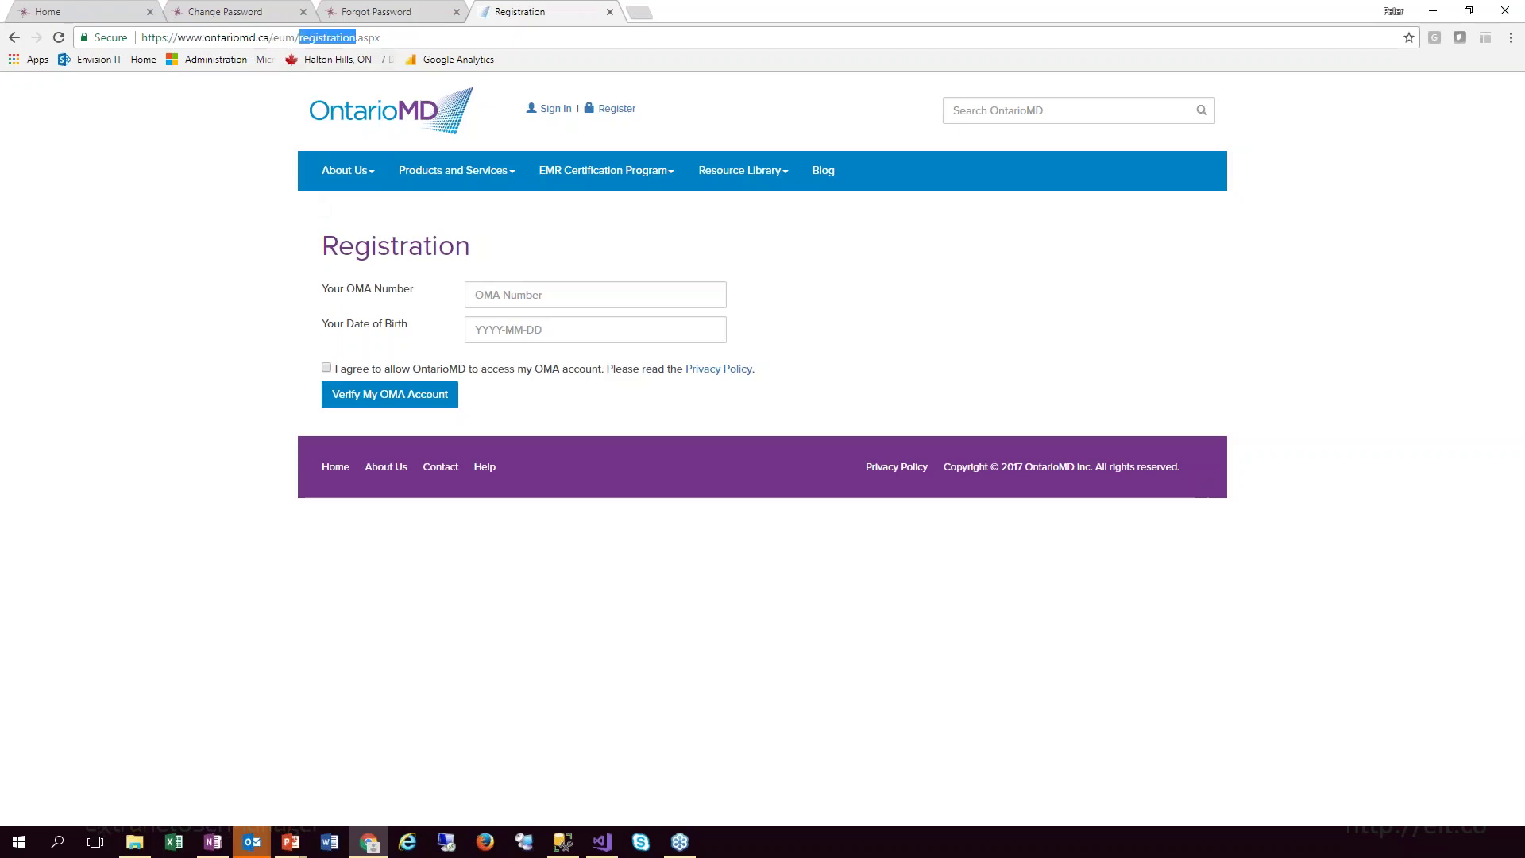
text(forgot)
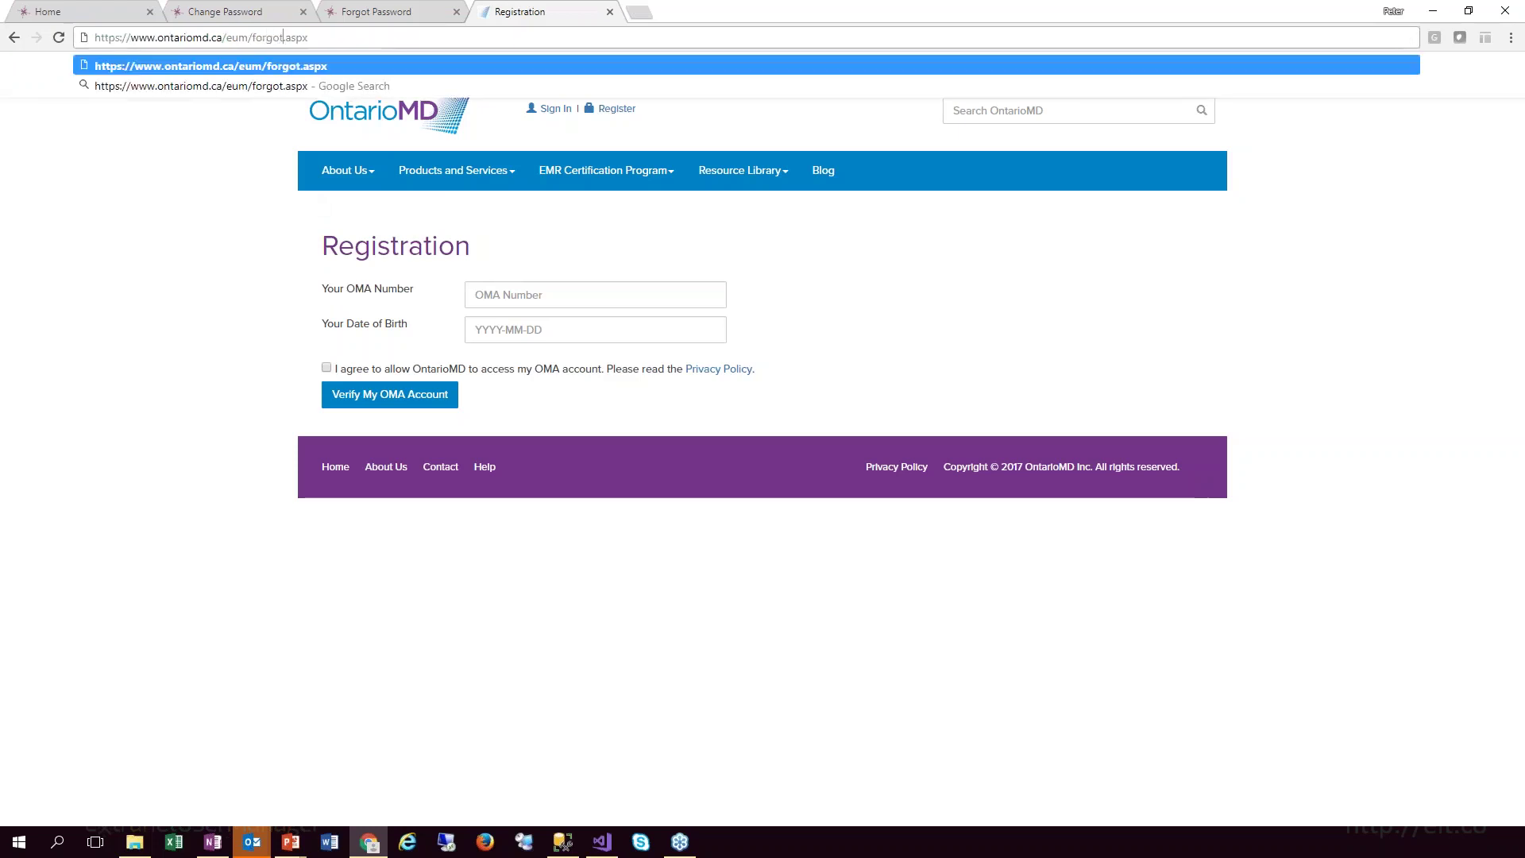
text(-password)
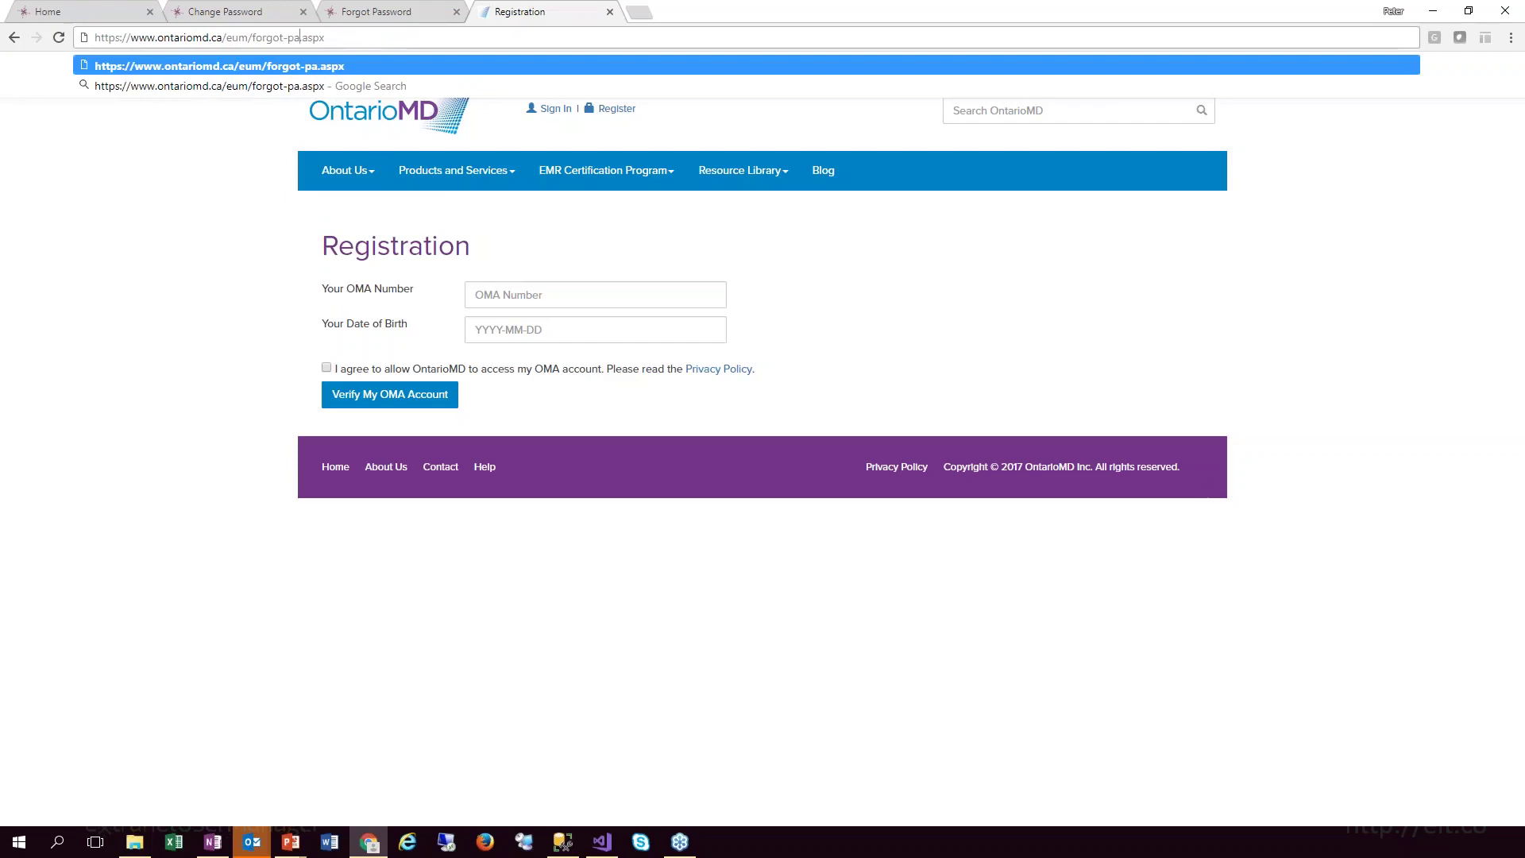
key(Return)
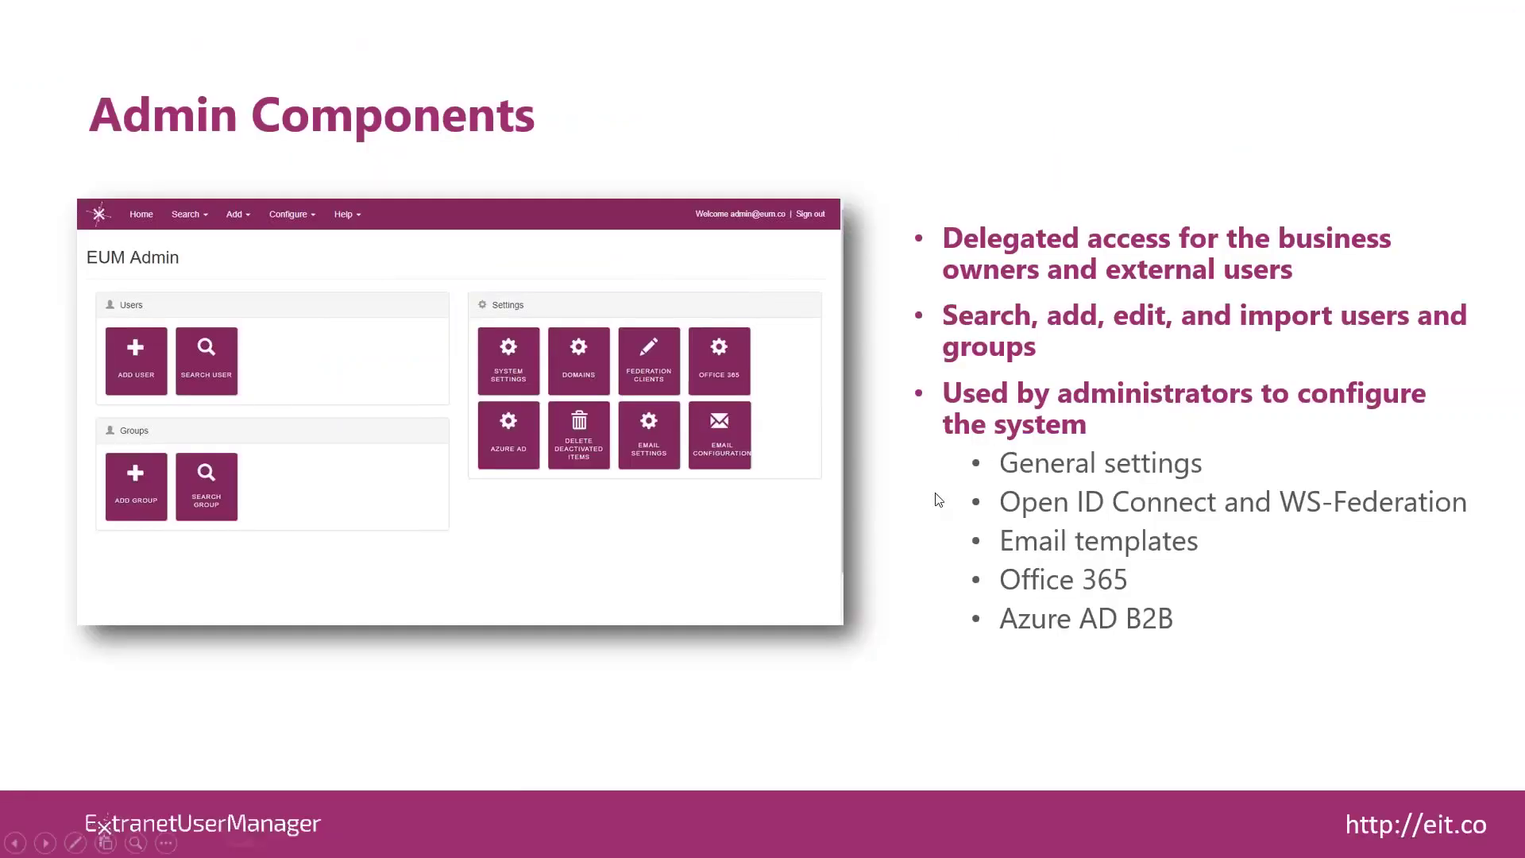
Advance the slide, then show the EUM Admin dashboard with Users, Groups and Settings tiles
click(939, 499)
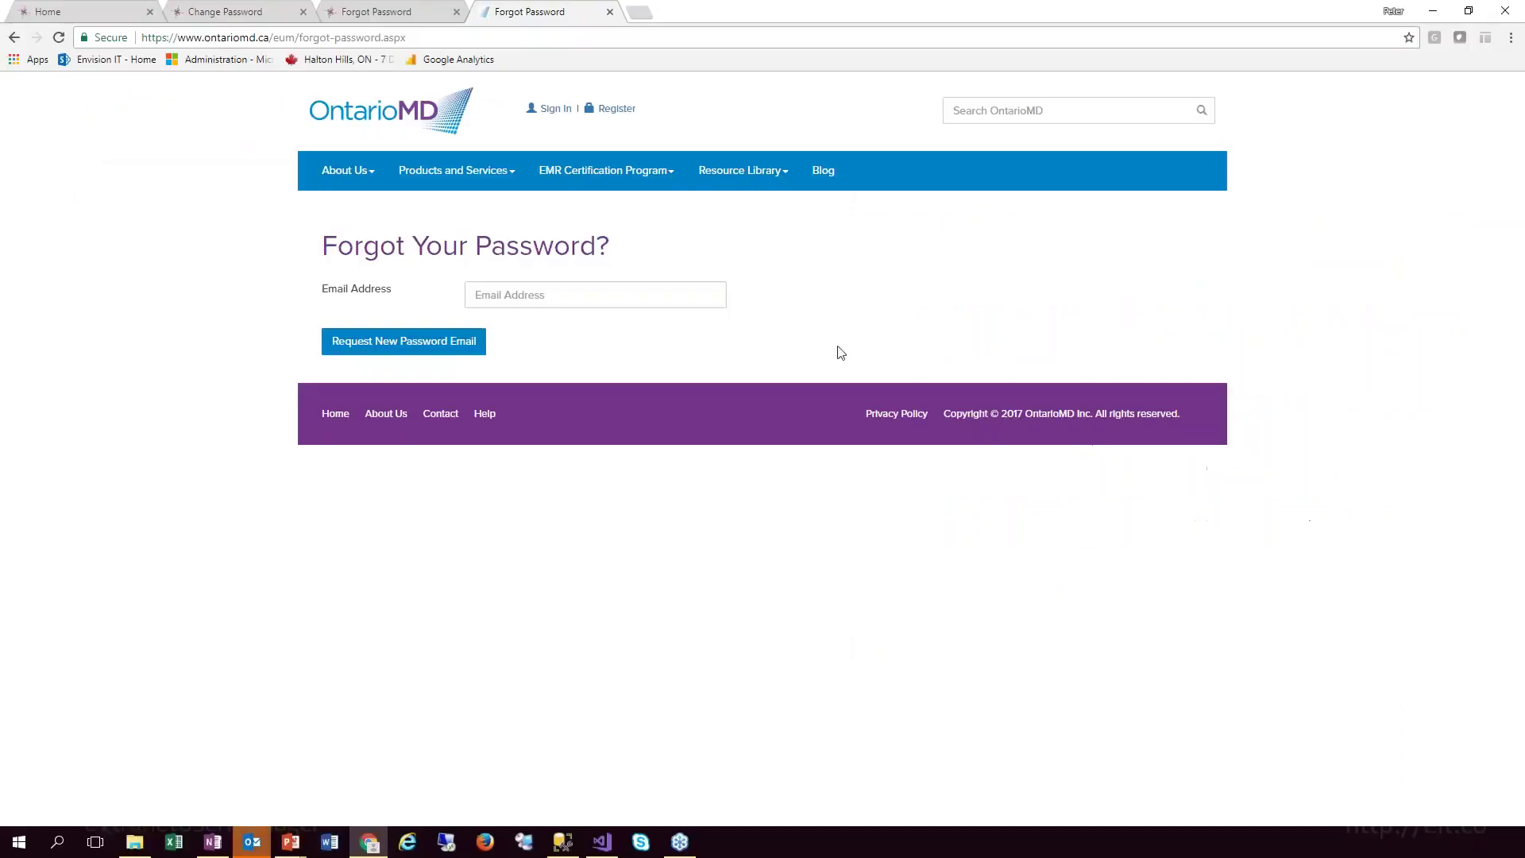
click(229, 12)
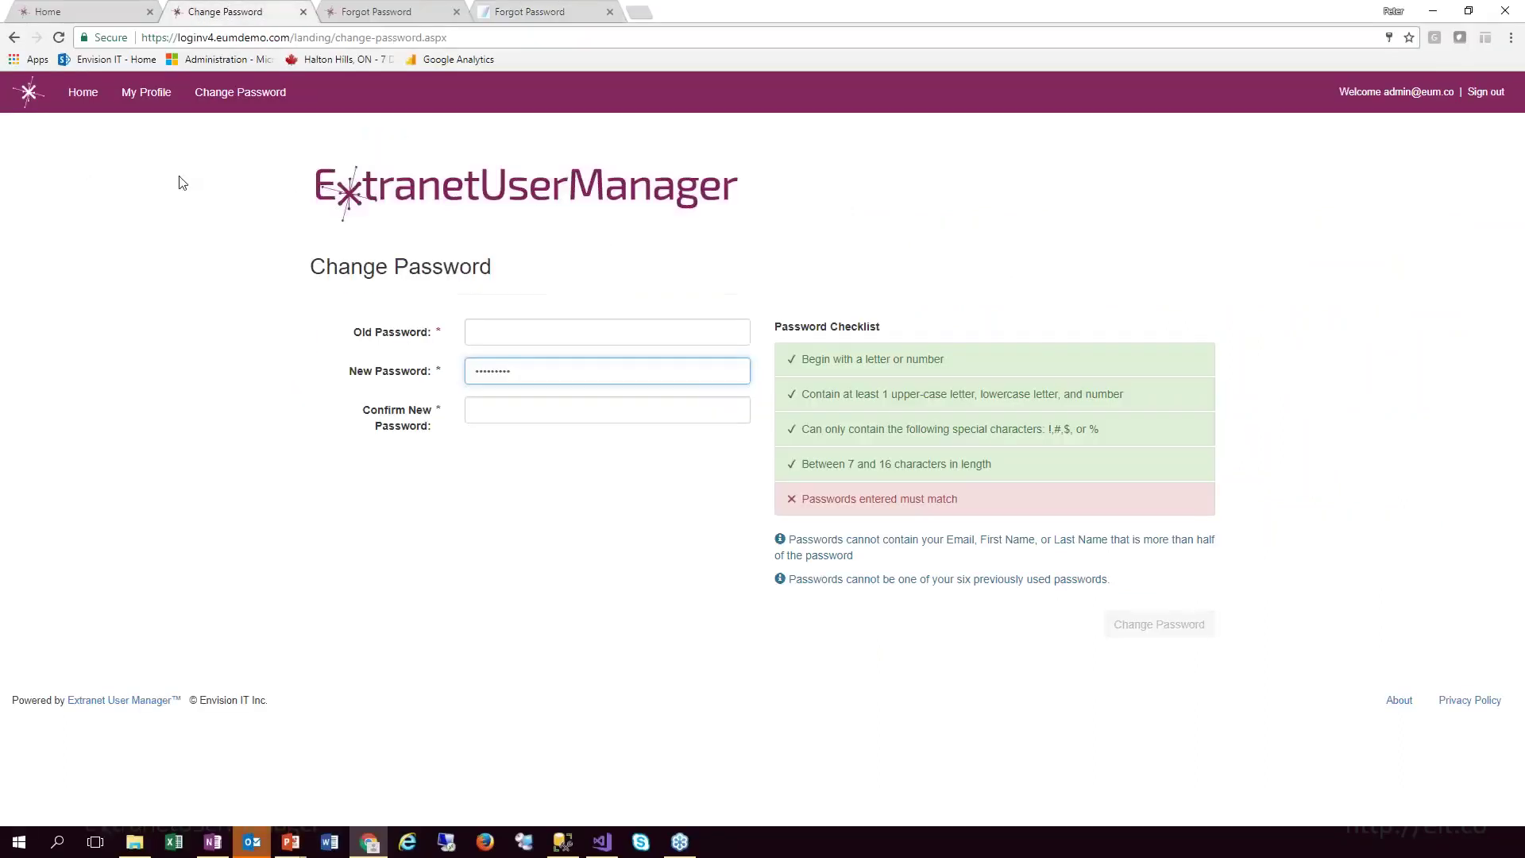
click(70, 20)
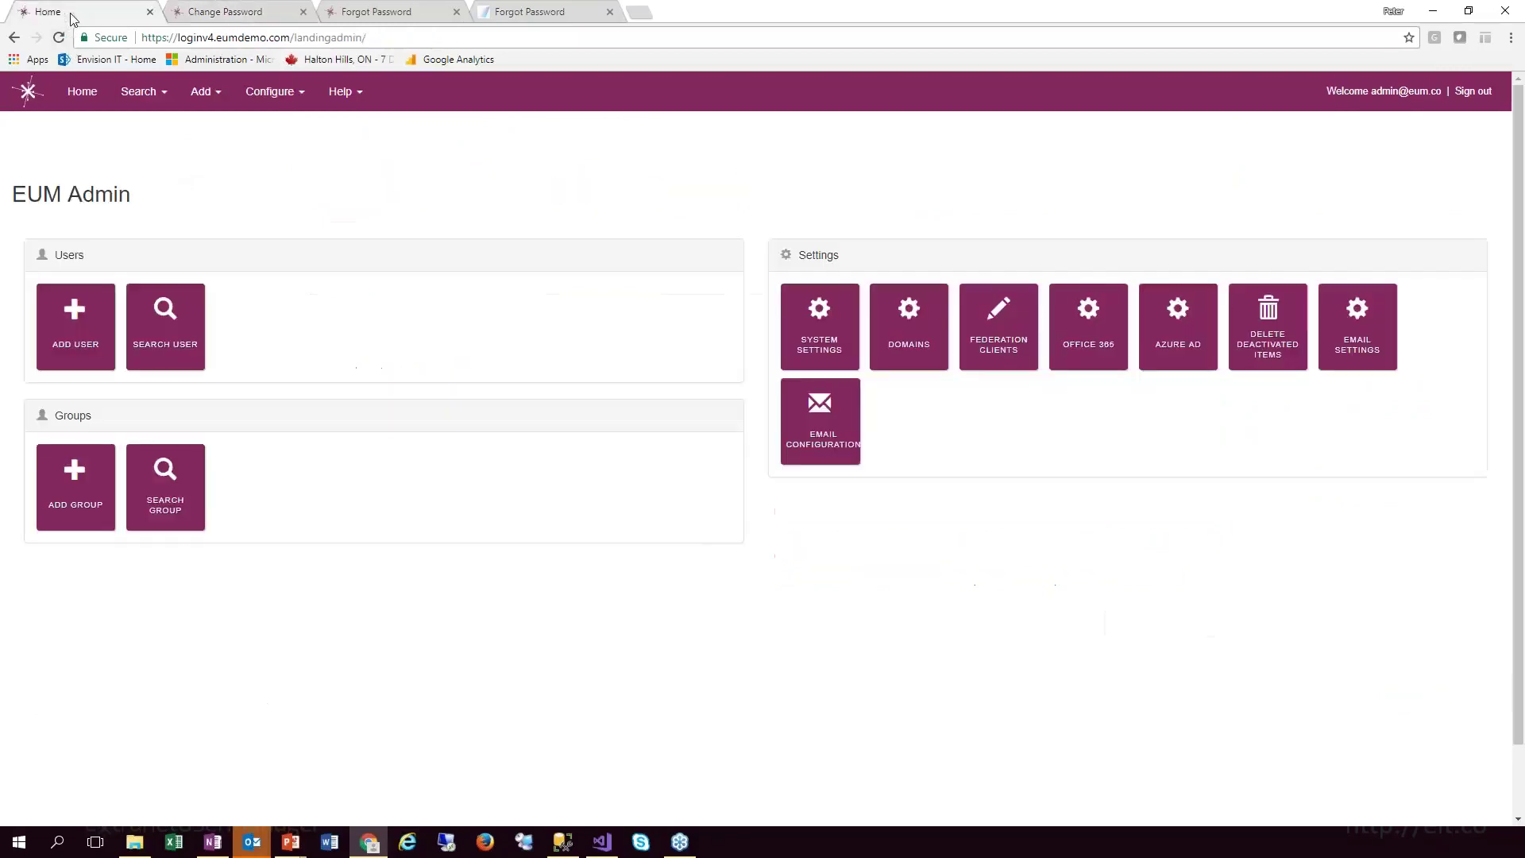